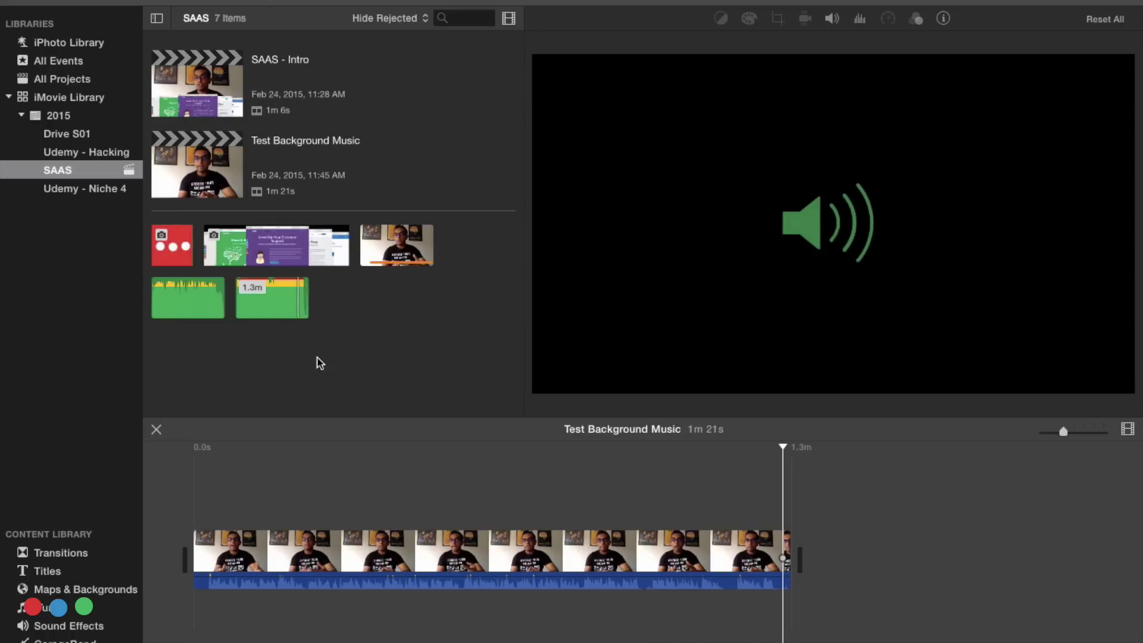
# Show the iTunes song list from the Content Library sidebar.
pyautogui.click(52, 612)
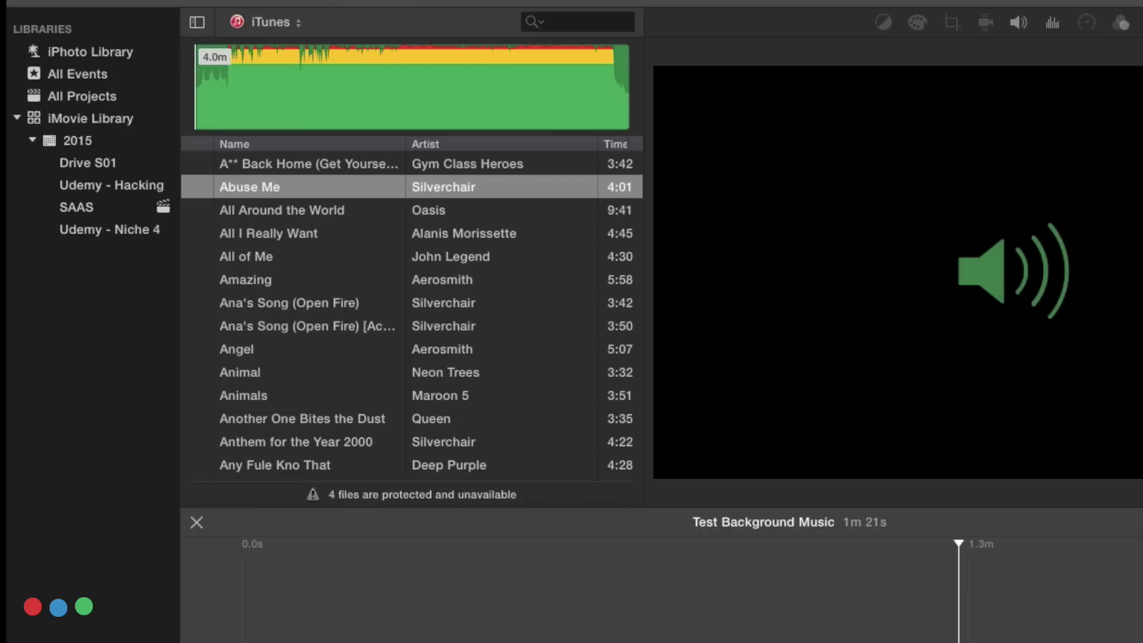
# Place the whole 'Change the World' song as background music under the video.
pyautogui.scroll(-5, 241, 341)
pyautogui.scroll(-10, 298, 416)
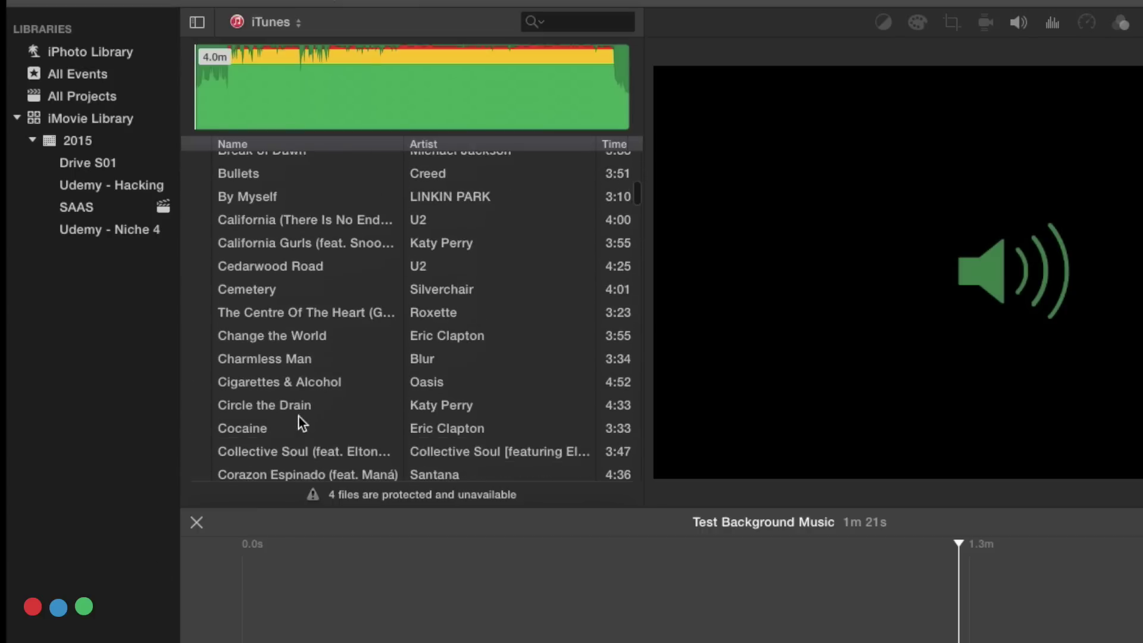
pyautogui.click(229, 327)
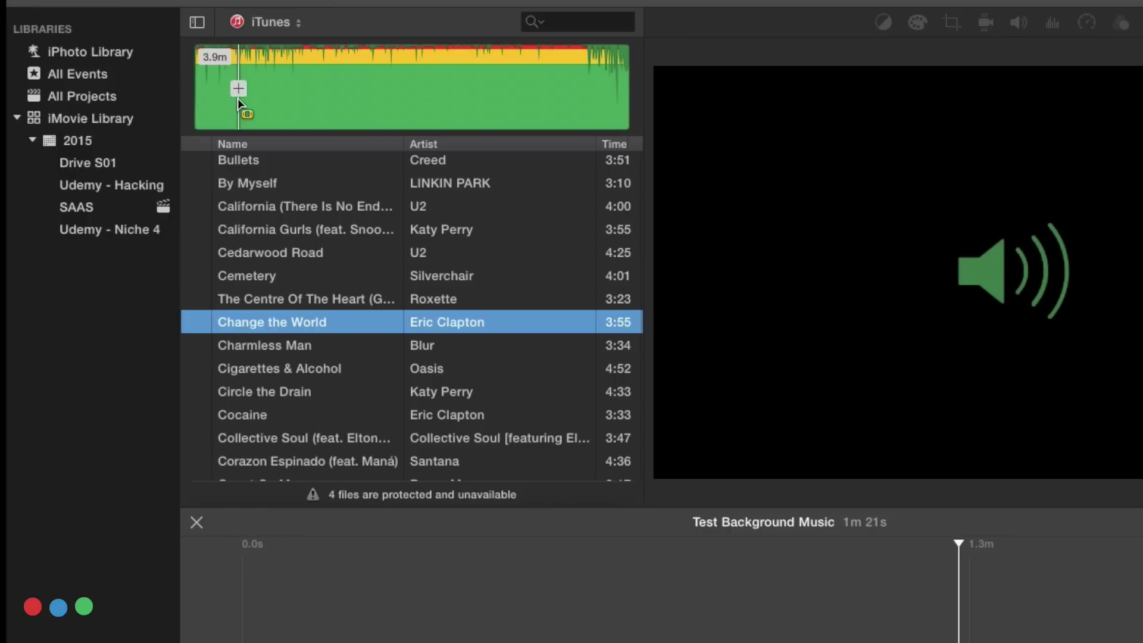
pyautogui.moveTo(237, 99); pyautogui.dragTo(294, 97)
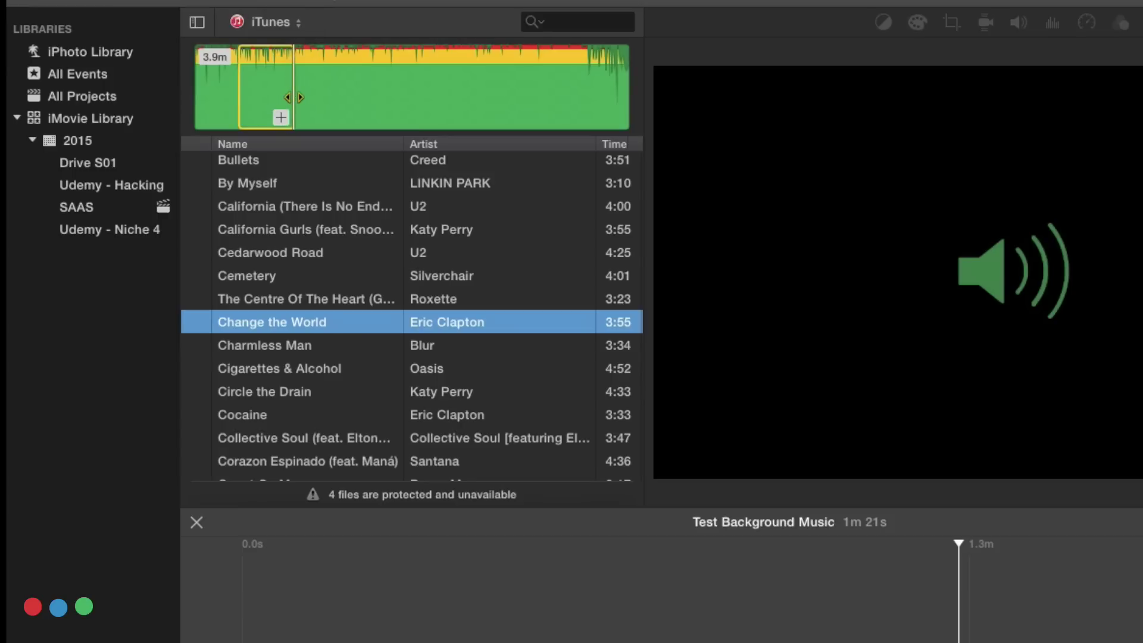
pyautogui.click(329, 109)
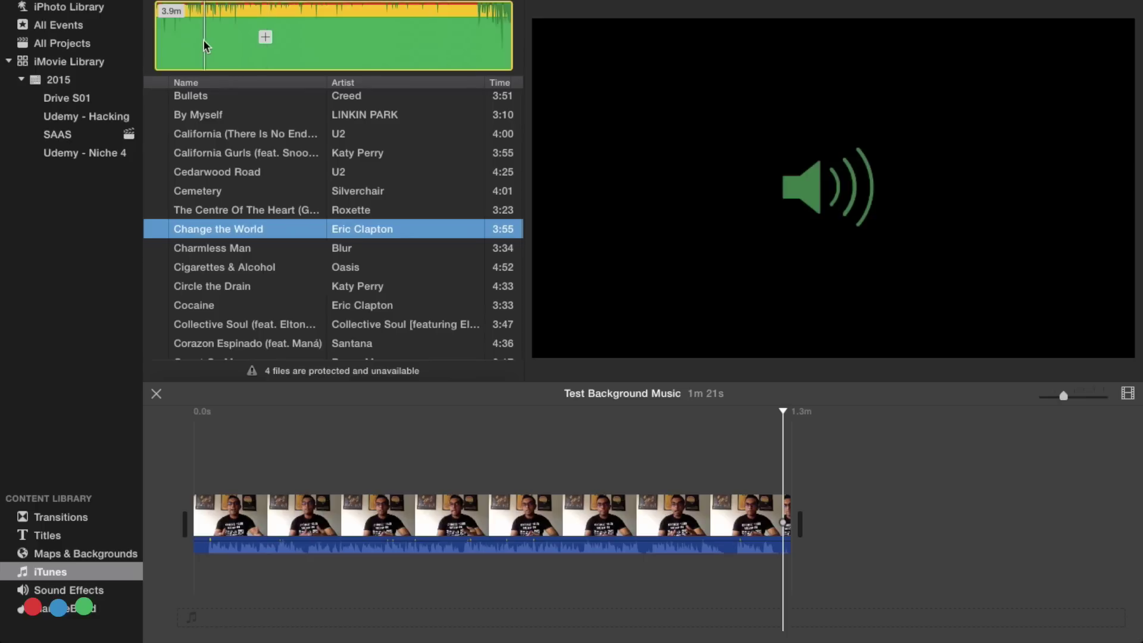
pyautogui.moveTo(254, 93); pyautogui.dragTo(240, 642)
pyautogui.moveTo(192, 494); pyautogui.dragTo(183, 598)
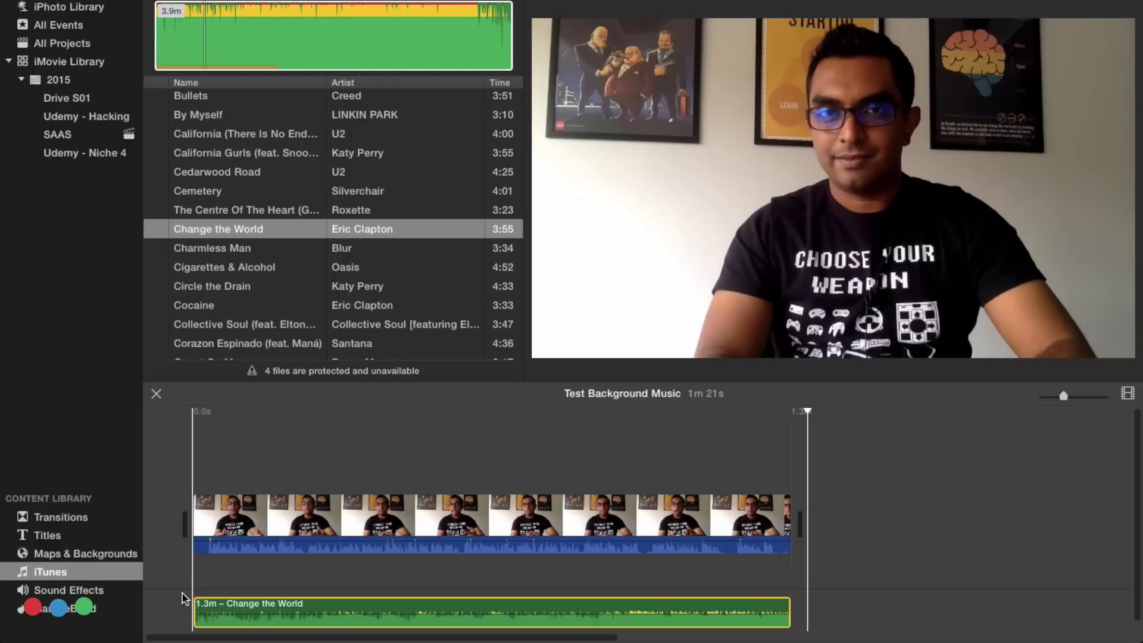
# Select and delete the 'Change the World' audio clip from the timeline.
pyautogui.click(182, 599)
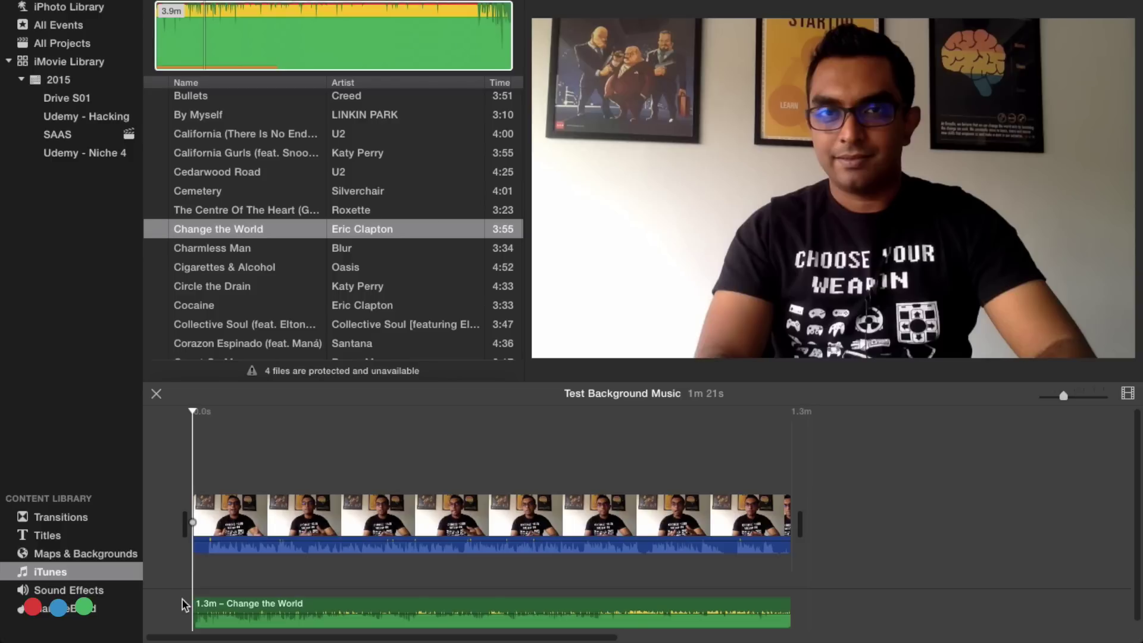
pyautogui.moveTo(182, 593); pyautogui.dragTo(817, 624)
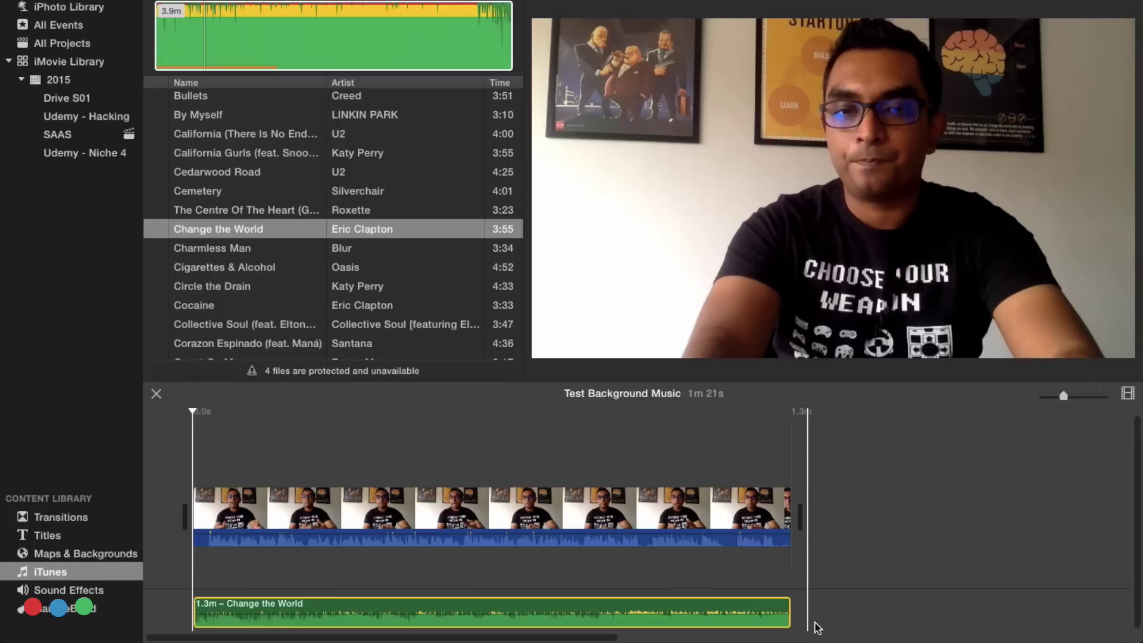
pyautogui.press('Delete')
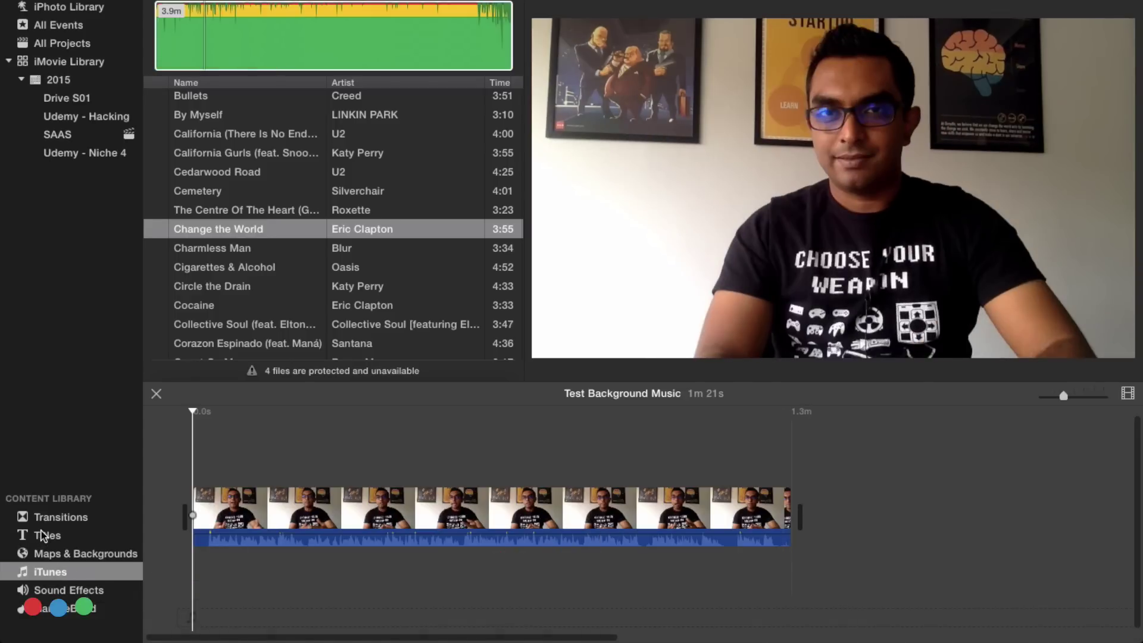
pyautogui.click(54, 592)
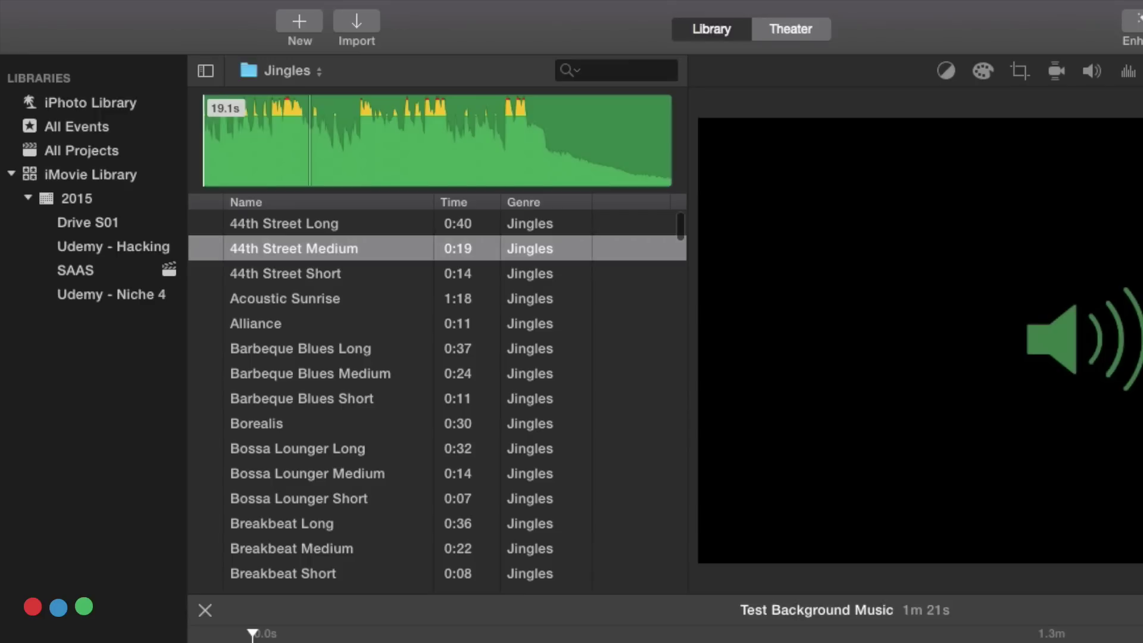
# Switch the sound effects to the Theme Music folder and preview the Bright track.
pyautogui.click(274, 74)
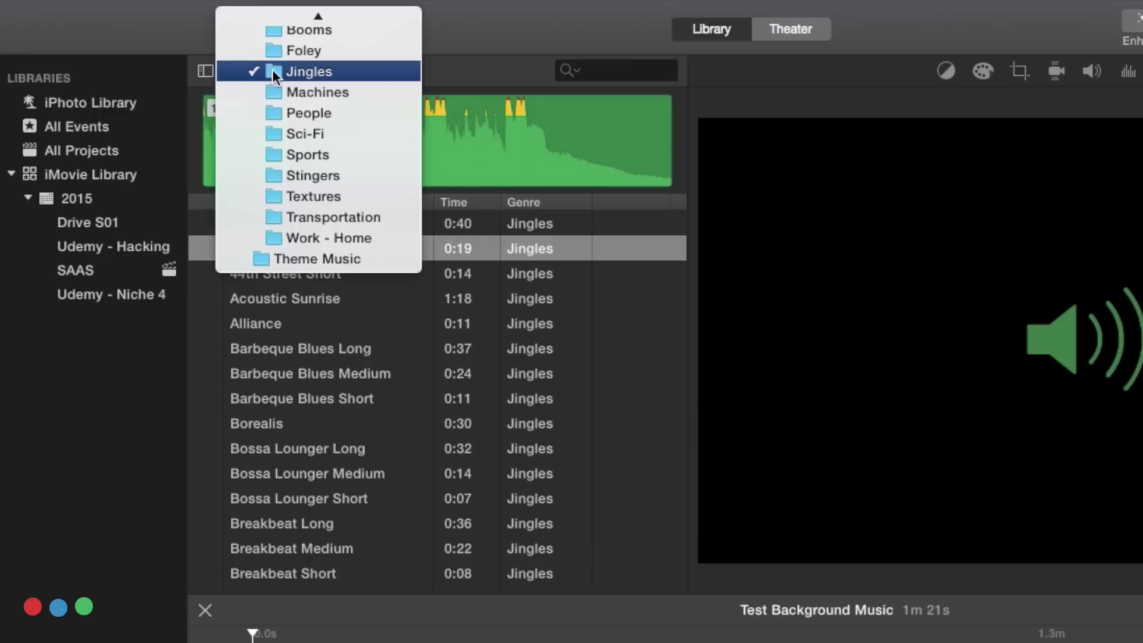
pyautogui.click(308, 257)
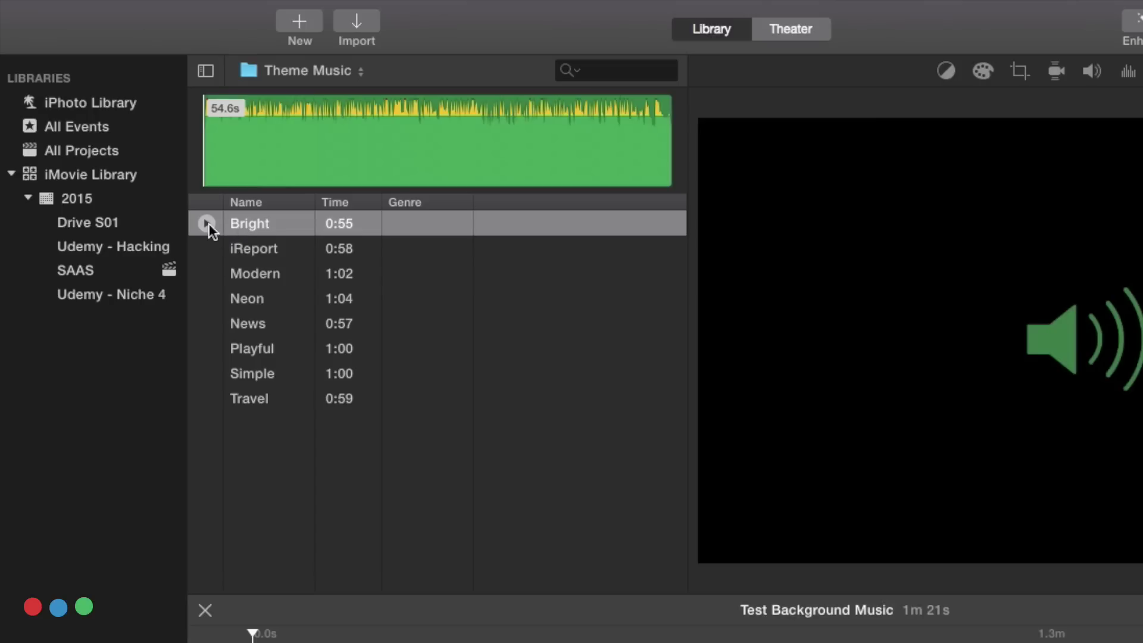
pyautogui.click(208, 224)
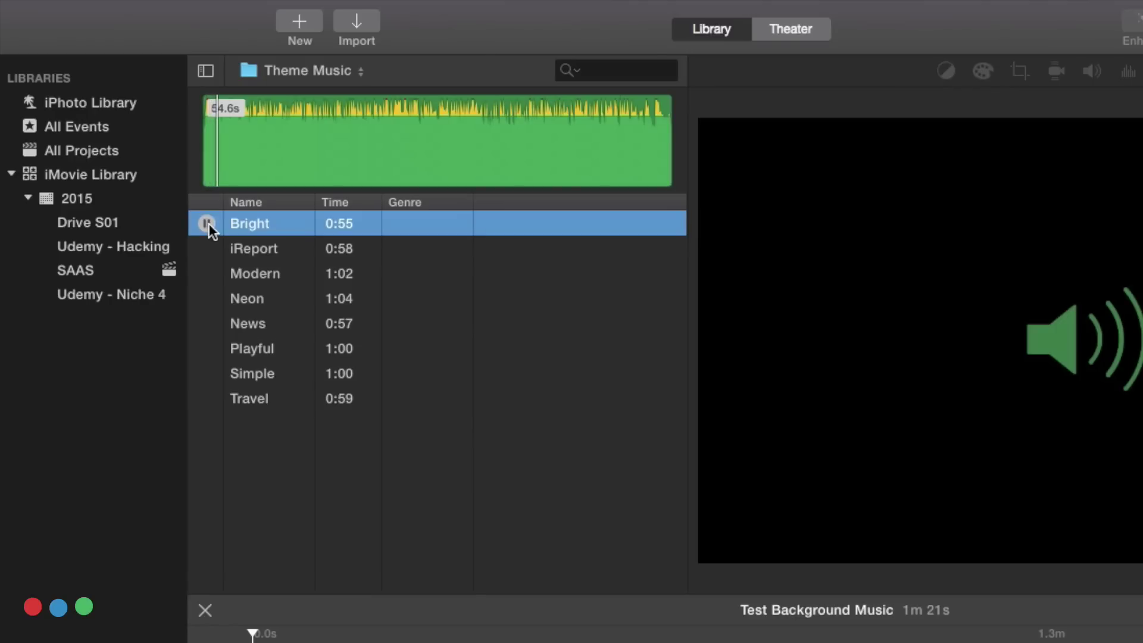
pyautogui.click(207, 223)
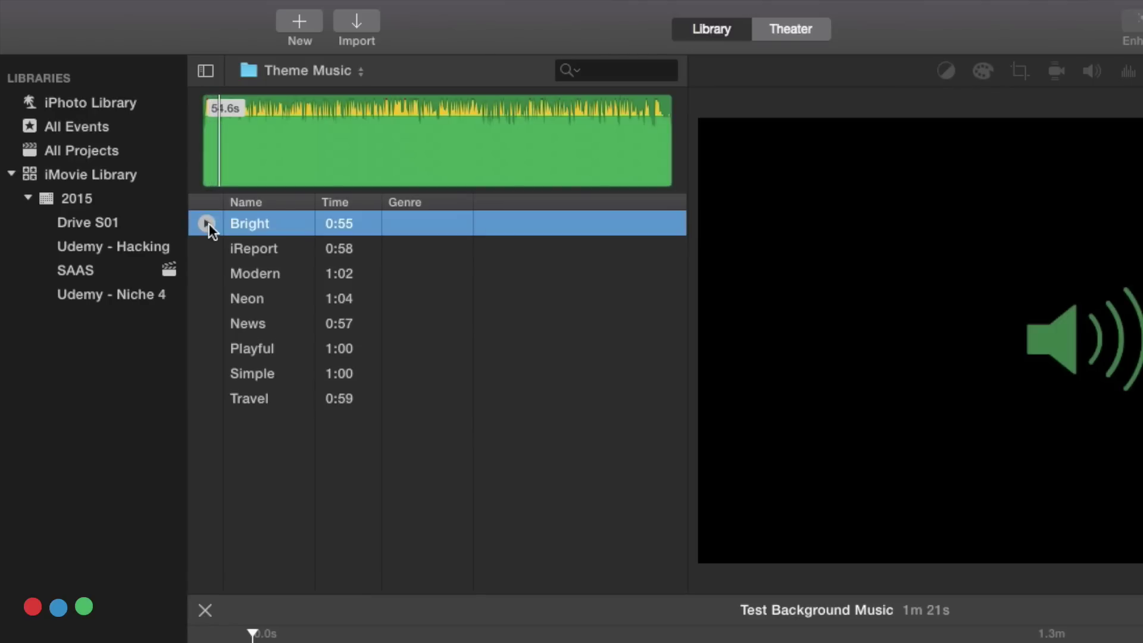
# Add the whole Bright track to the project, then undo the addition.
pyautogui.click(326, 145)
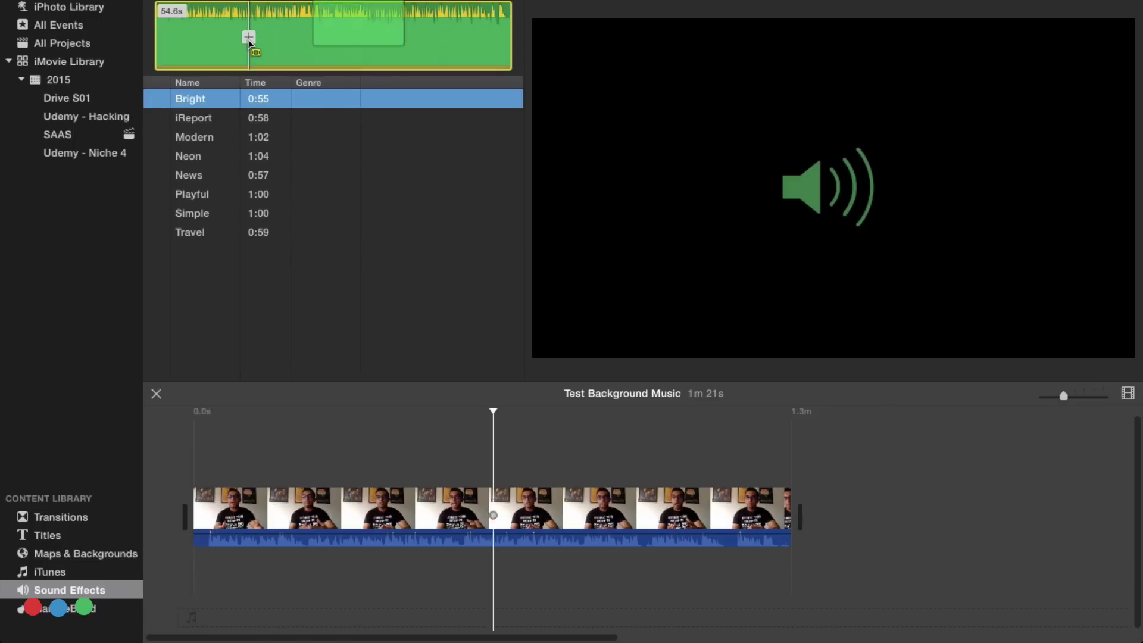
pyautogui.click(326, 143)
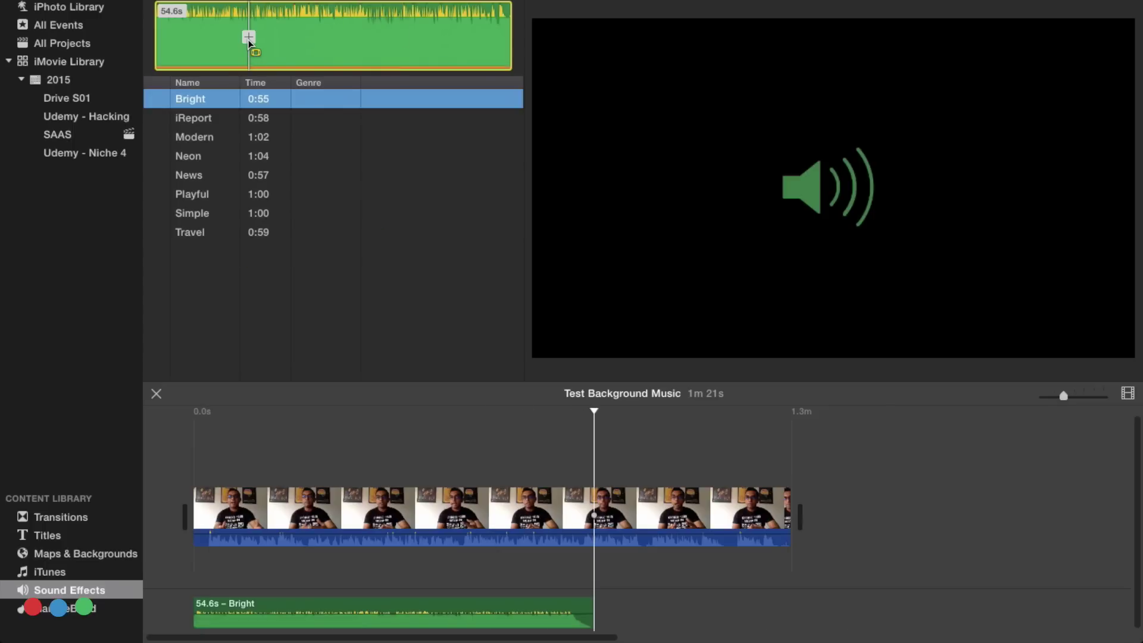
pyautogui.press('super+z')
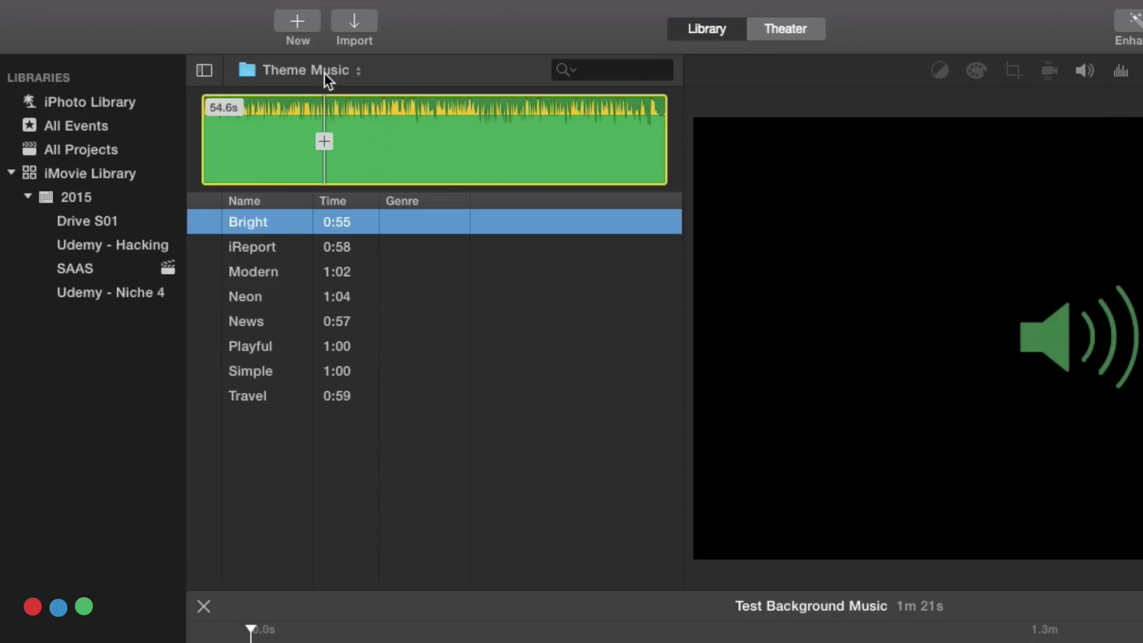
# Switch to the Jingles folder and preview the 44th Street Medium and Short jingles.
pyautogui.click(324, 73)
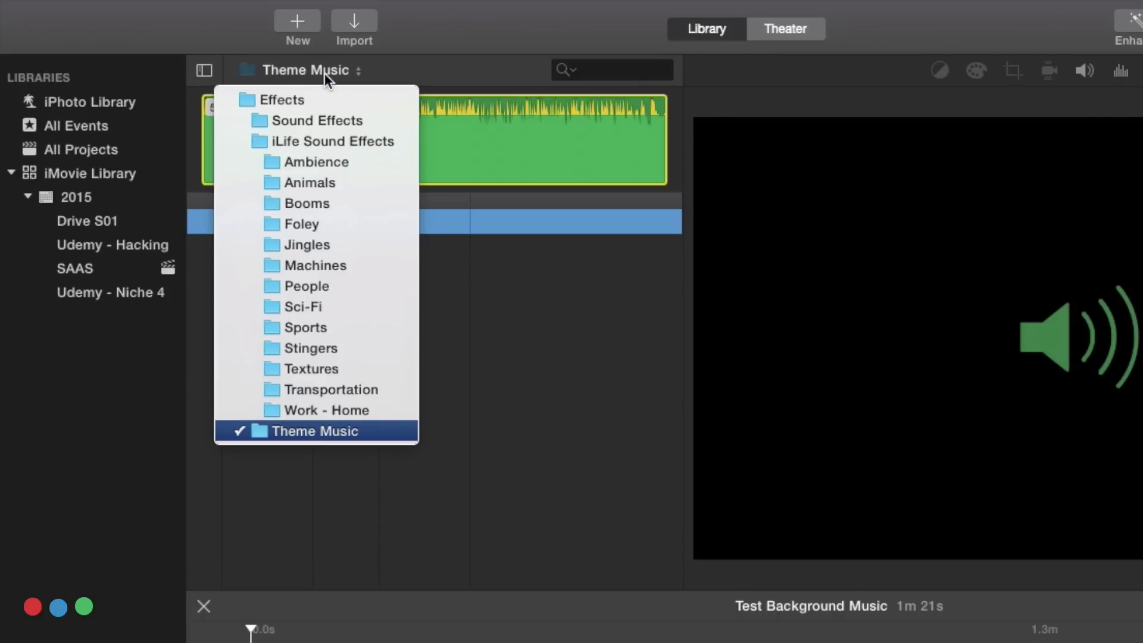
pyautogui.click(323, 243)
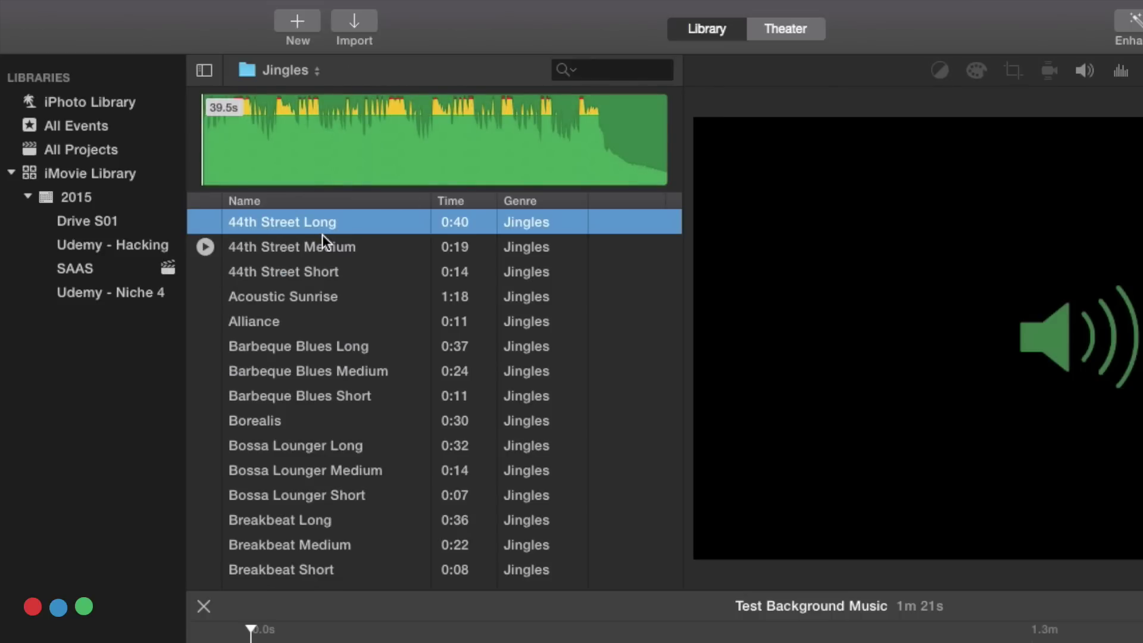
pyautogui.scroll(-20, 334, 409)
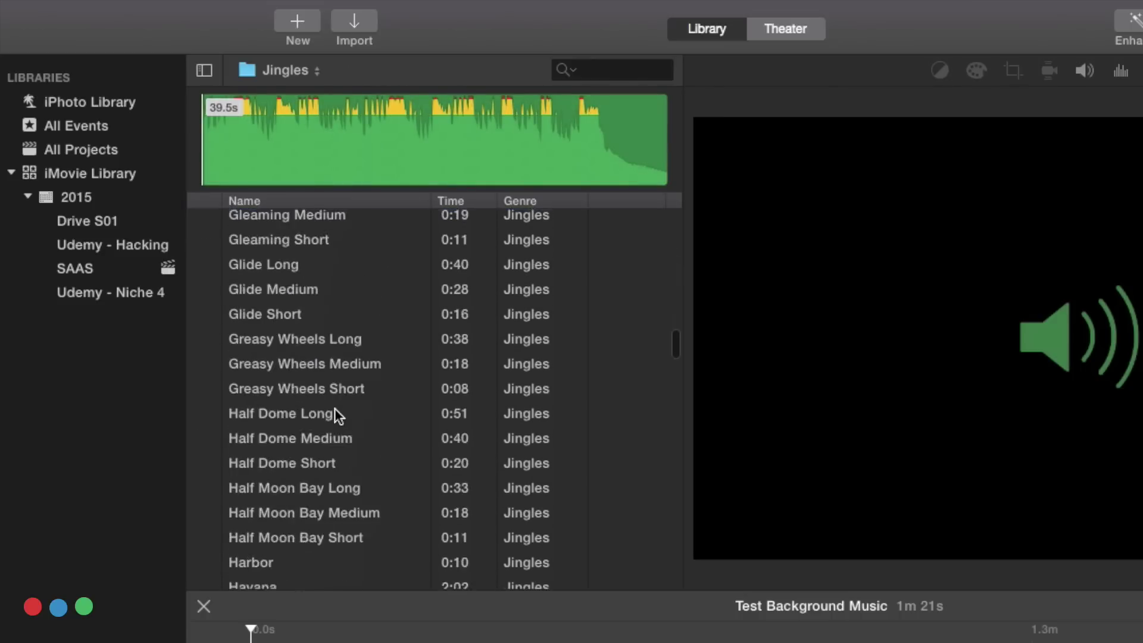
pyautogui.scroll(-20, 334, 408)
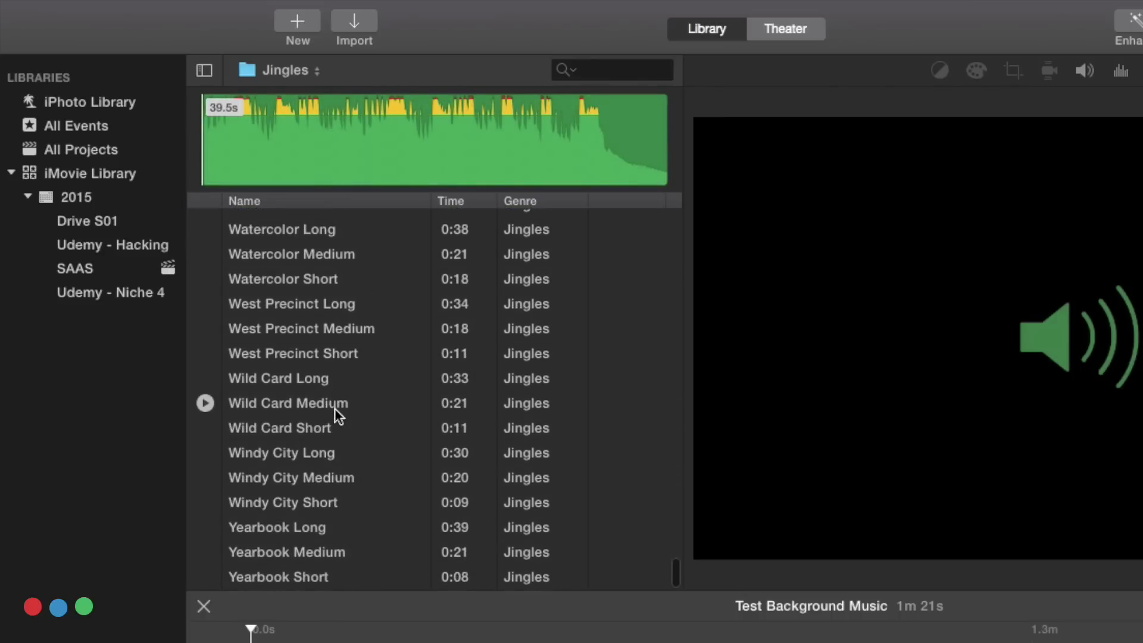
pyautogui.scroll(20, 334, 408)
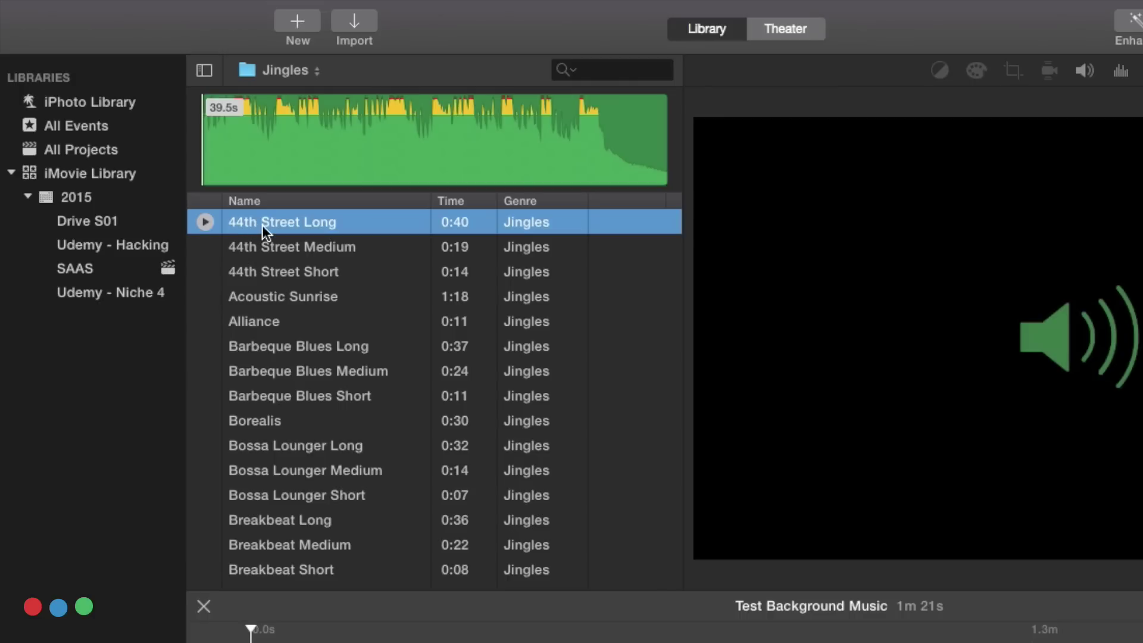
pyautogui.click(299, 245)
pyautogui.click(304, 269)
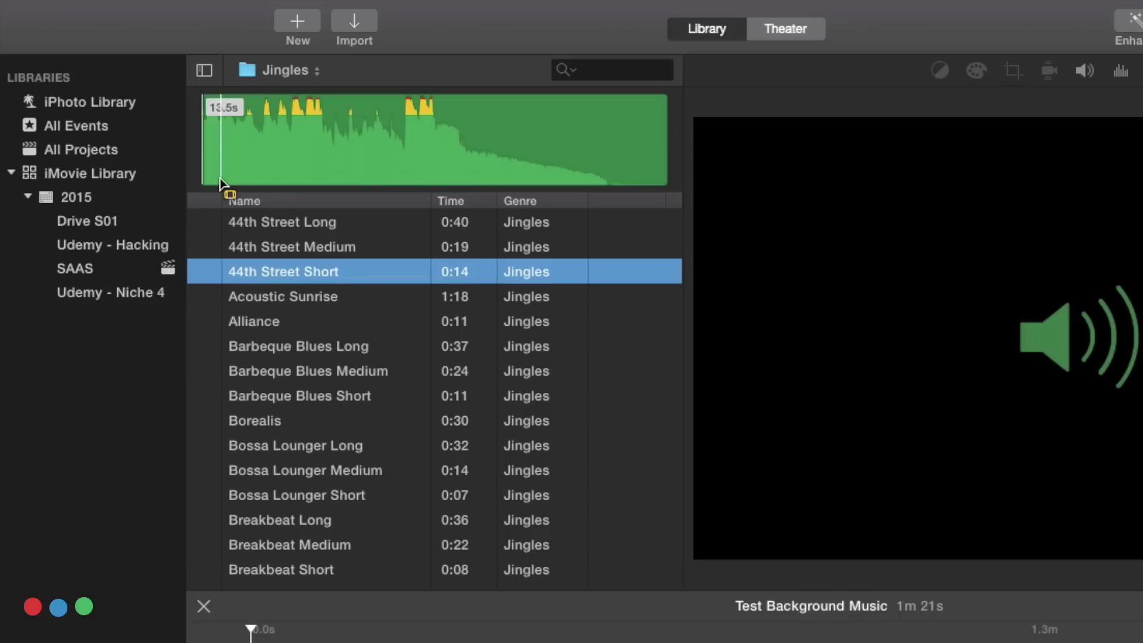
# Add the whole 1.3m Acoustic Sunrise jingle as background music beneath the video.
pyautogui.click(254, 222)
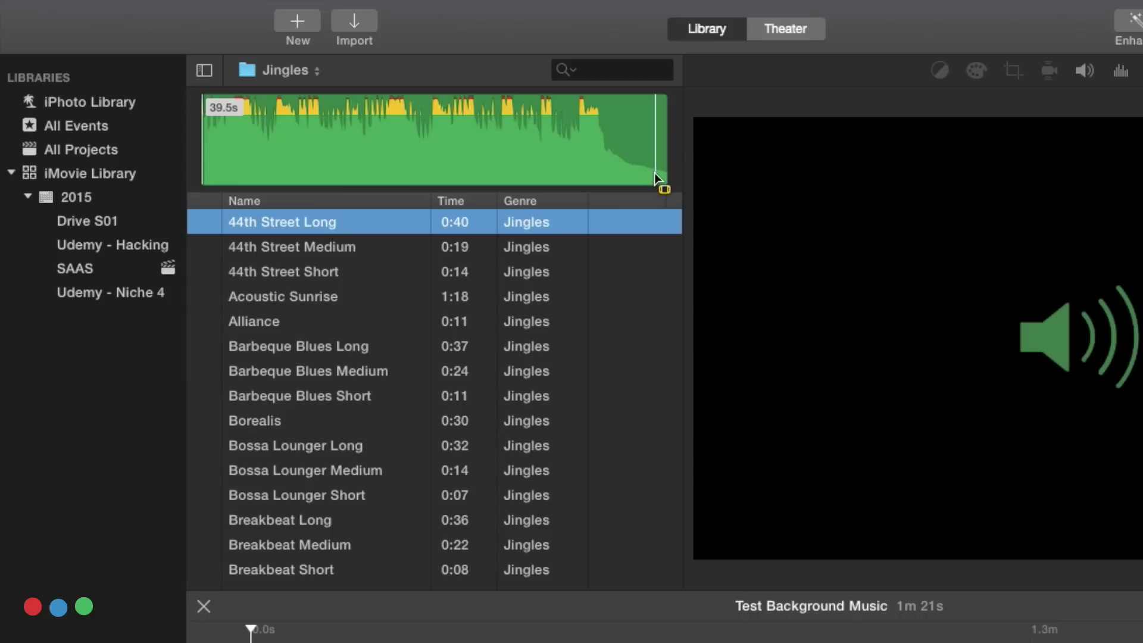
pyautogui.click(264, 298)
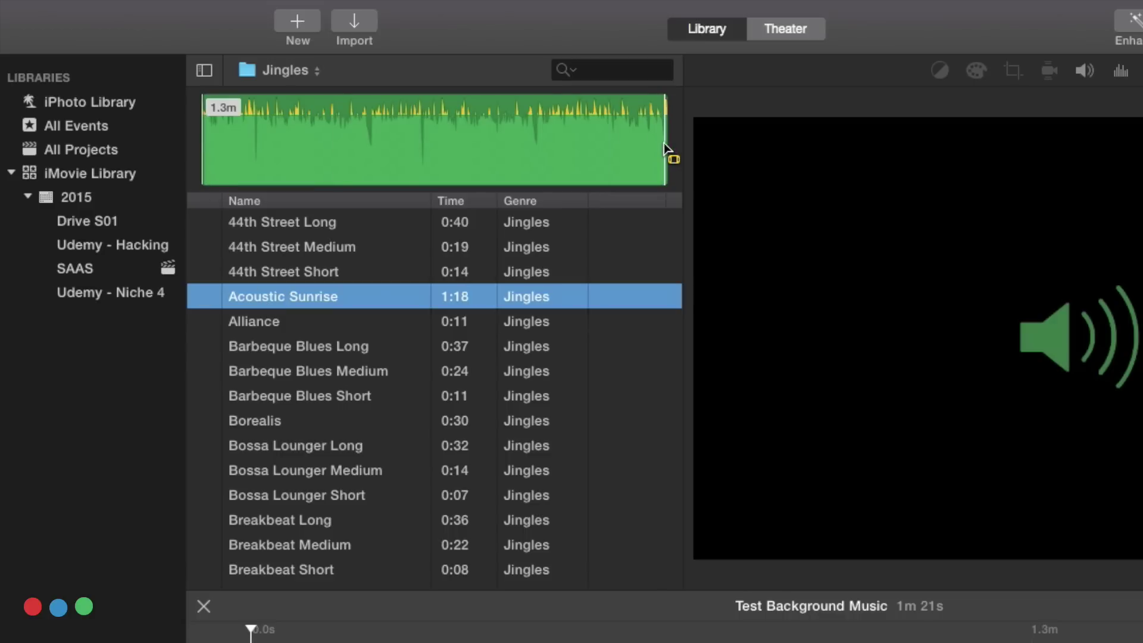
pyautogui.click(294, 151)
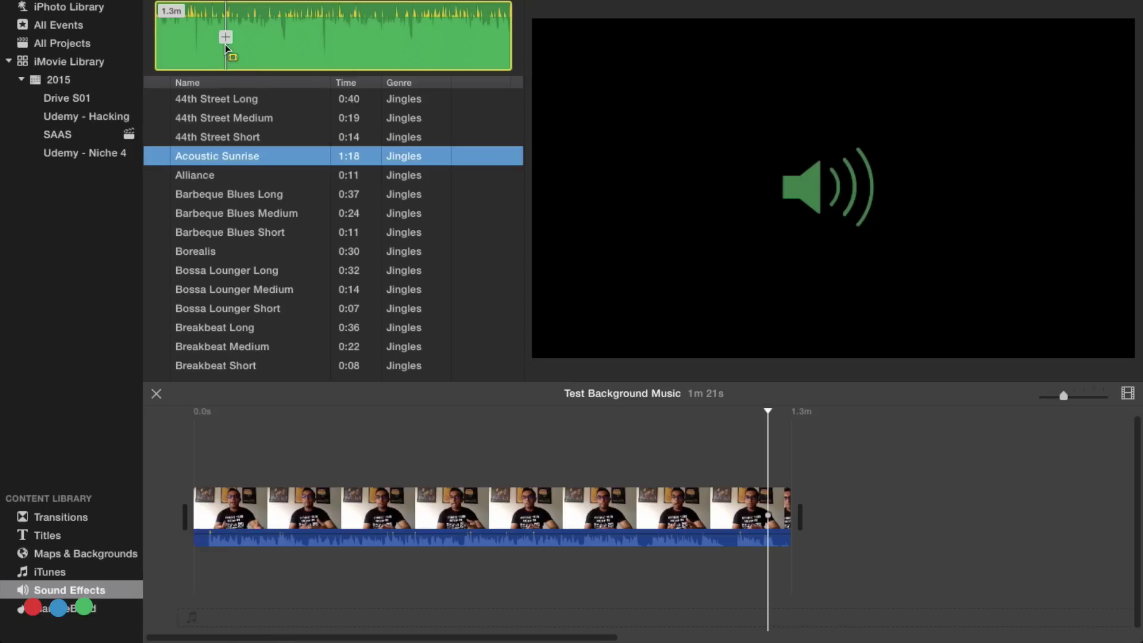
pyautogui.click(294, 149)
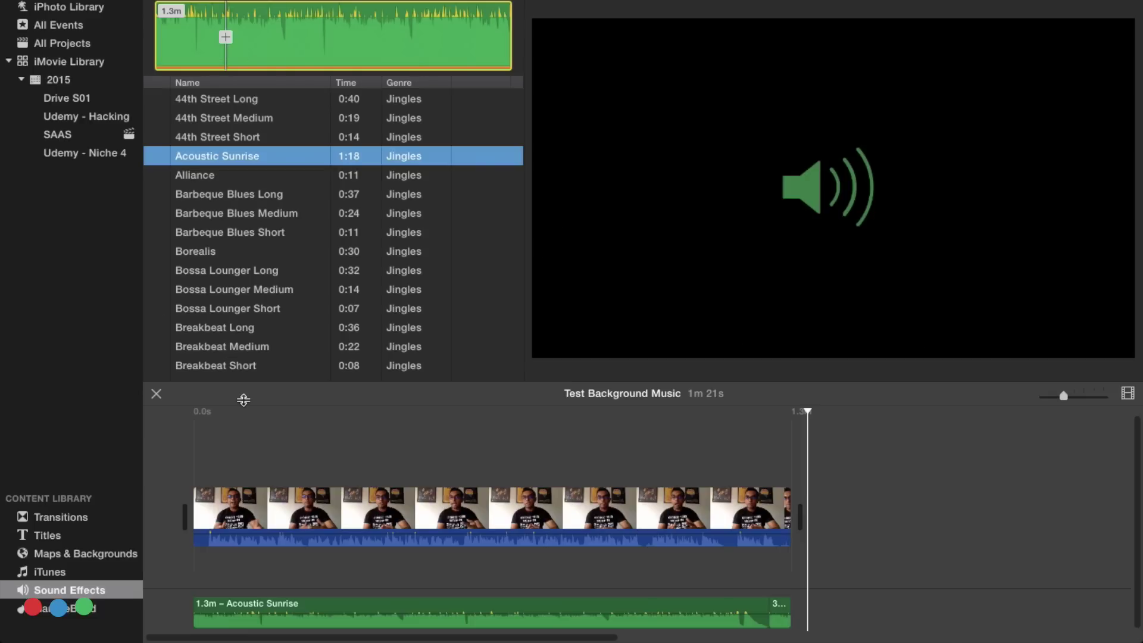
# Play the project, then drag the Acoustic Sunrise volume to 35% and back to about 89%.
pyautogui.hscroll(1, 203, 427)
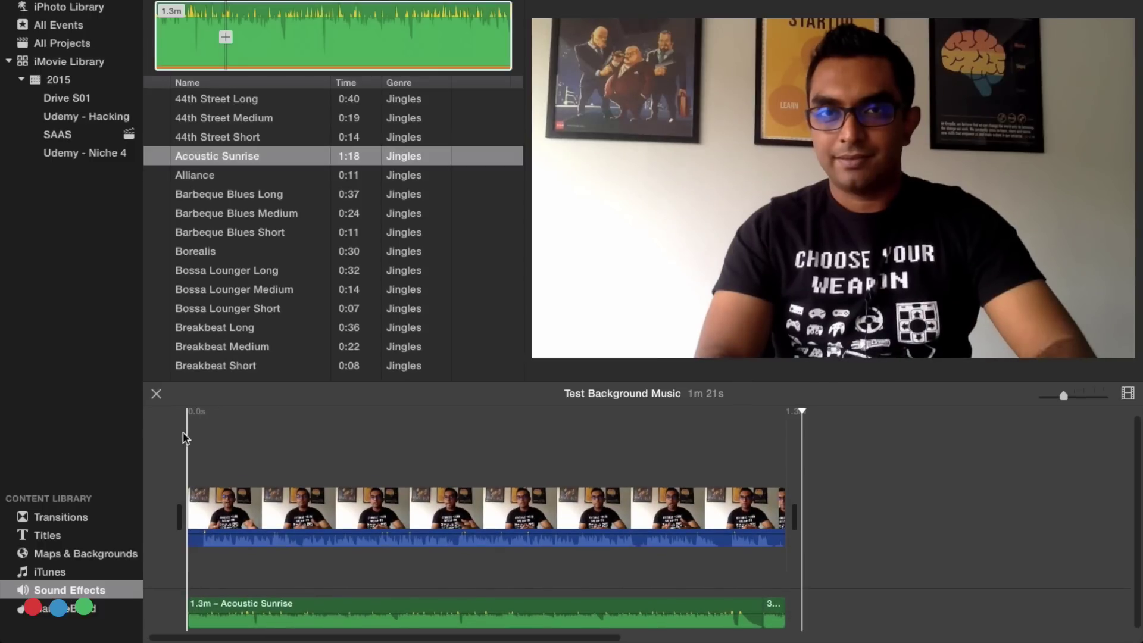
pyautogui.press('space')
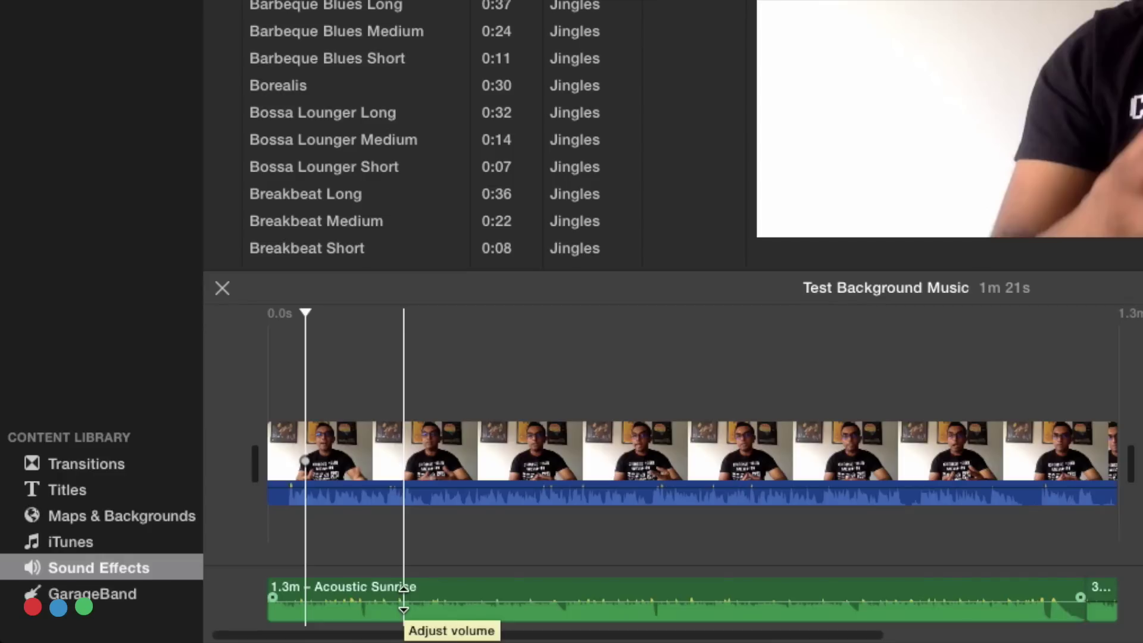
pyautogui.click(403, 599)
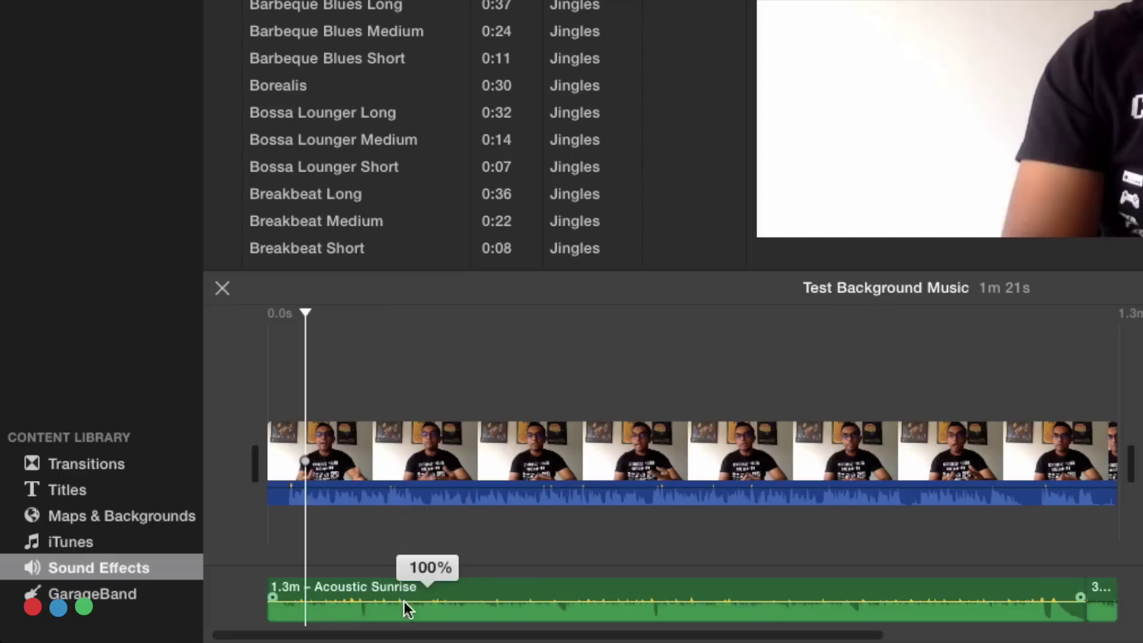
pyautogui.moveTo(403, 601); pyautogui.dragTo(404, 605)
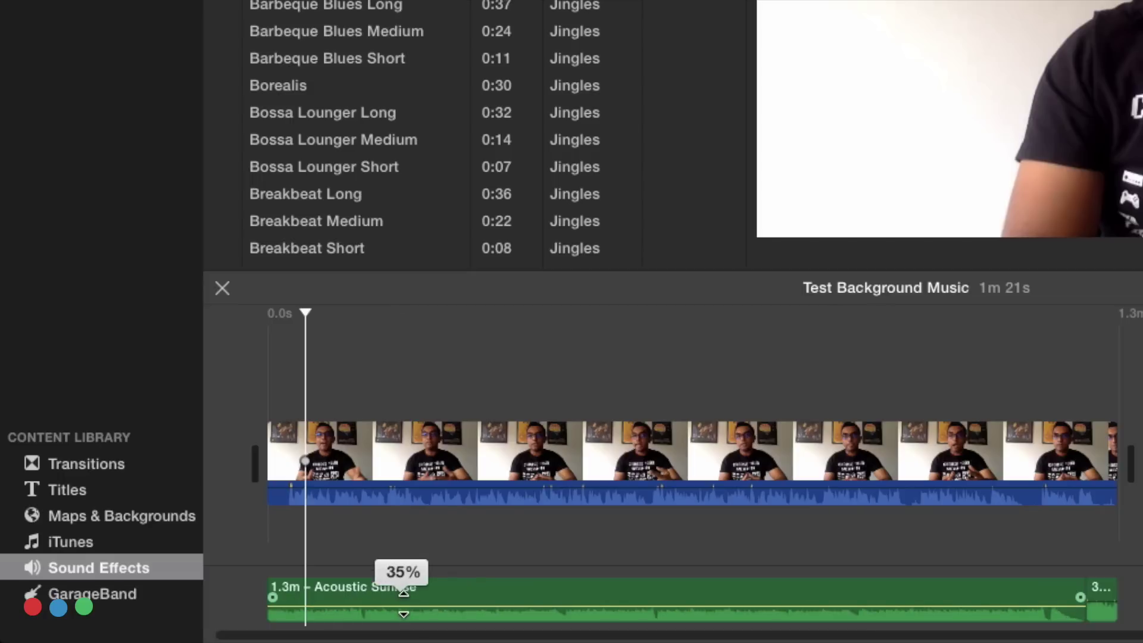
pyautogui.moveTo(403, 605); pyautogui.dragTo(405, 601)
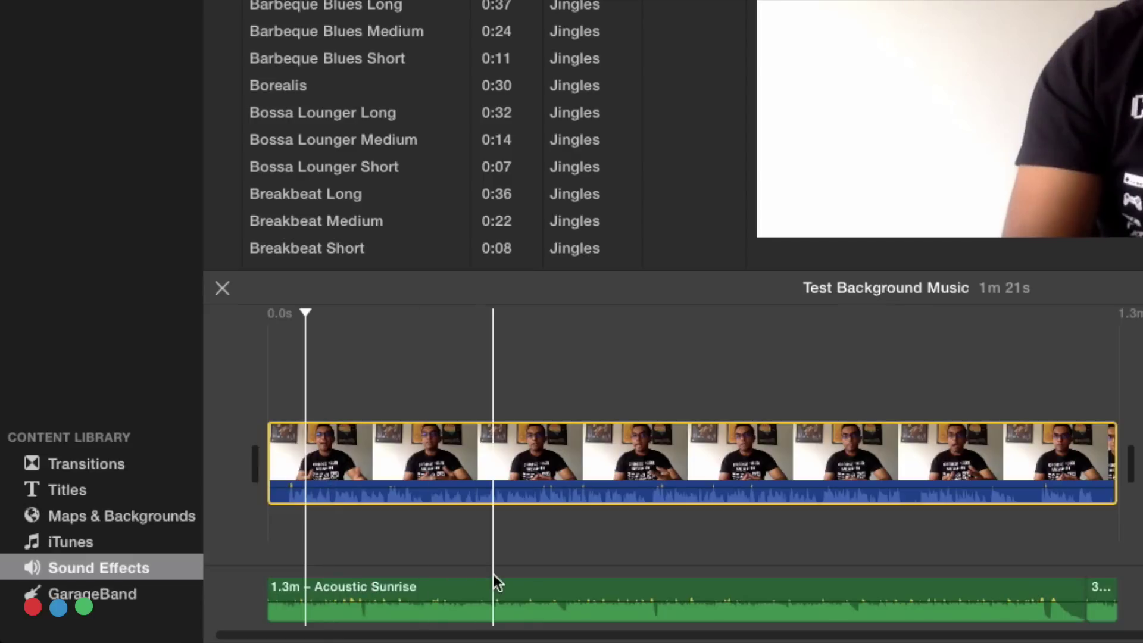
# Enable 'Lower volume of other clips' in the video clip's Volume settings.
pyautogui.click(512, 470)
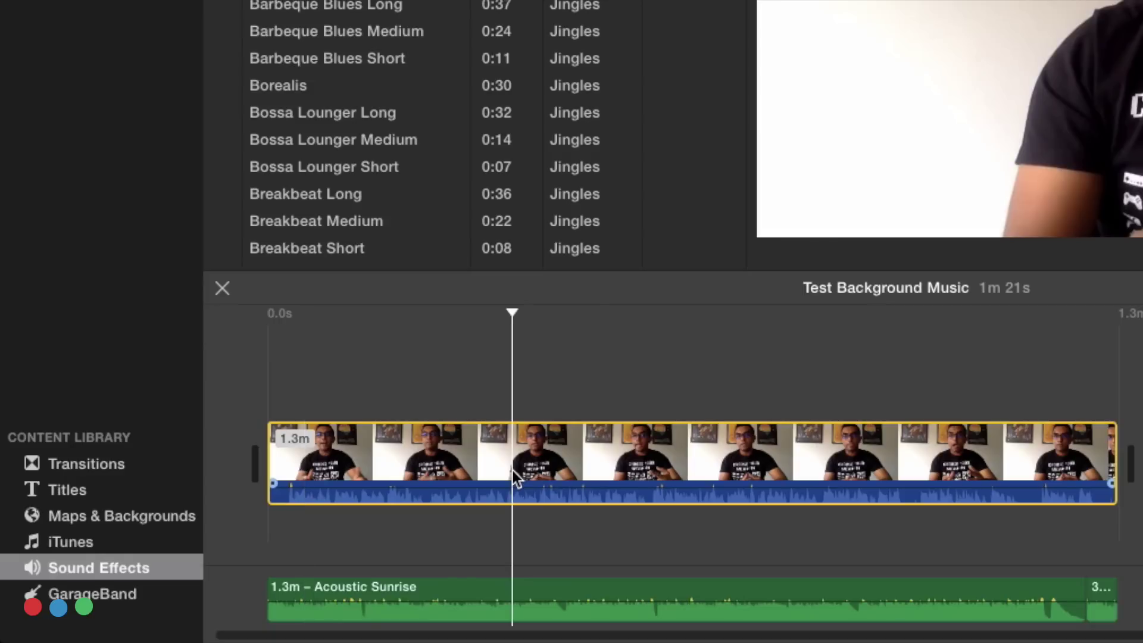
pyautogui.click(512, 369)
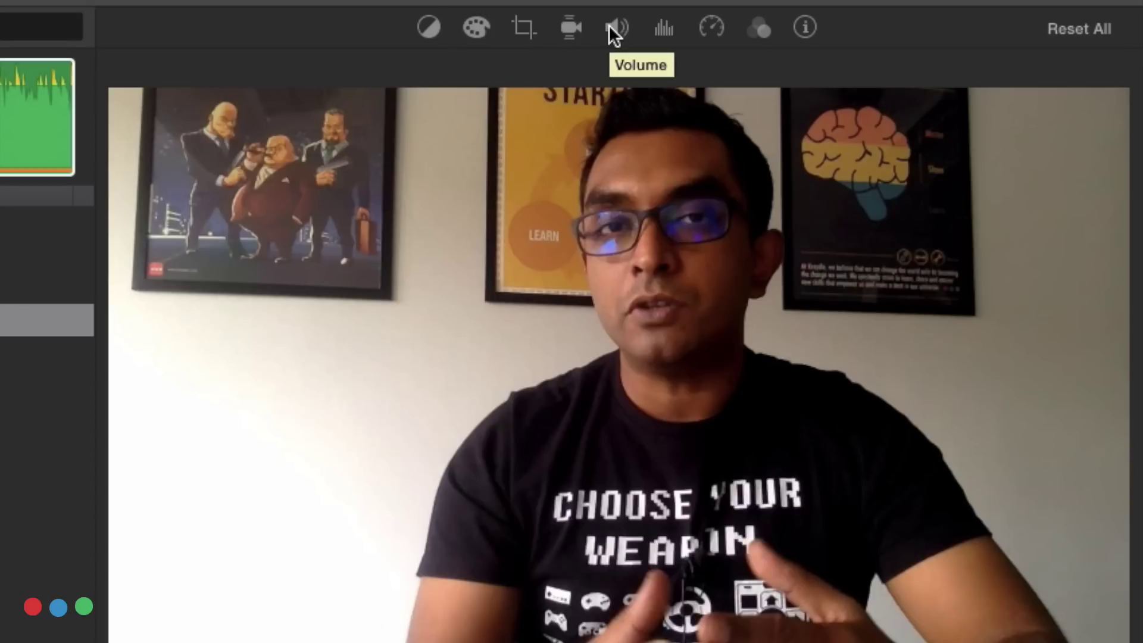
pyautogui.click(609, 27)
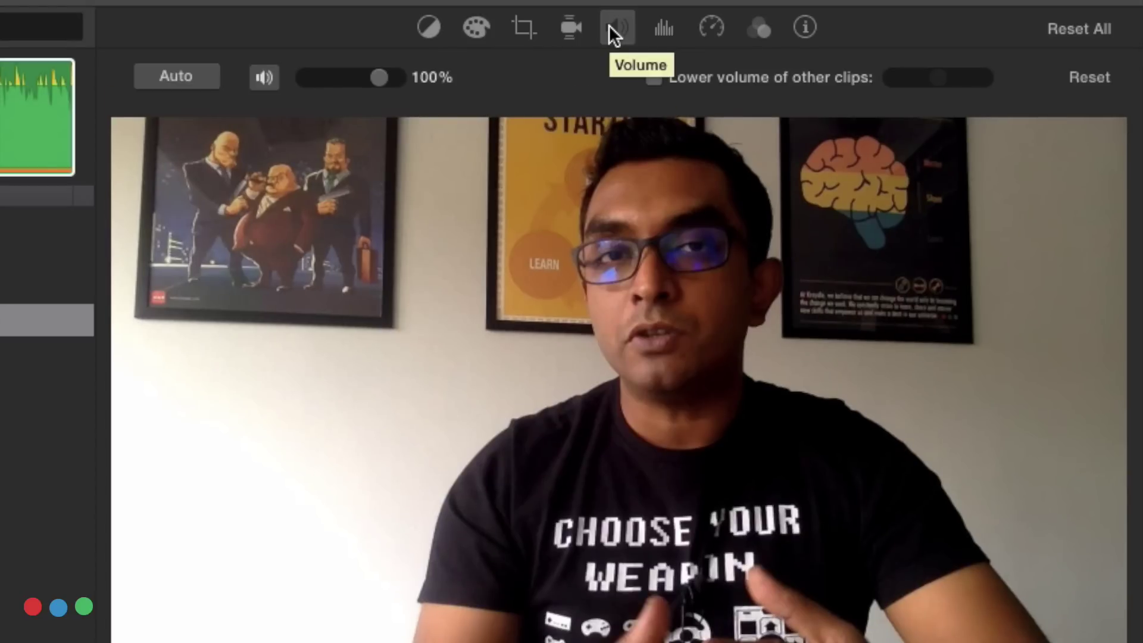
pyautogui.click(654, 77)
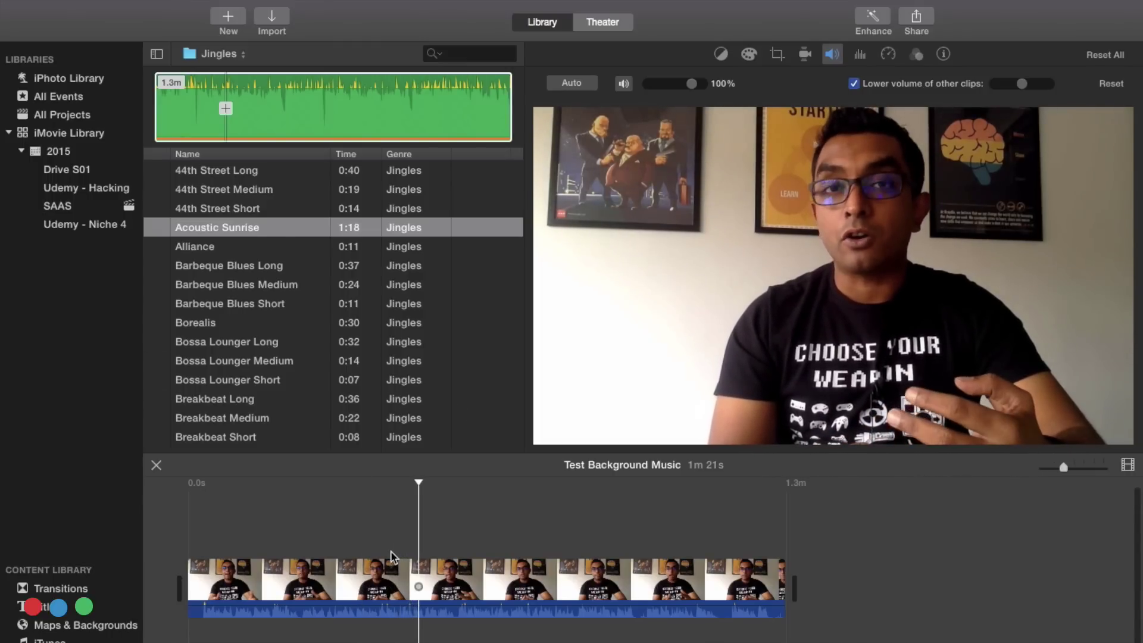
# Raise the video clip's lowering of other clips near maximum, then return to the project start.
pyautogui.click(395, 577)
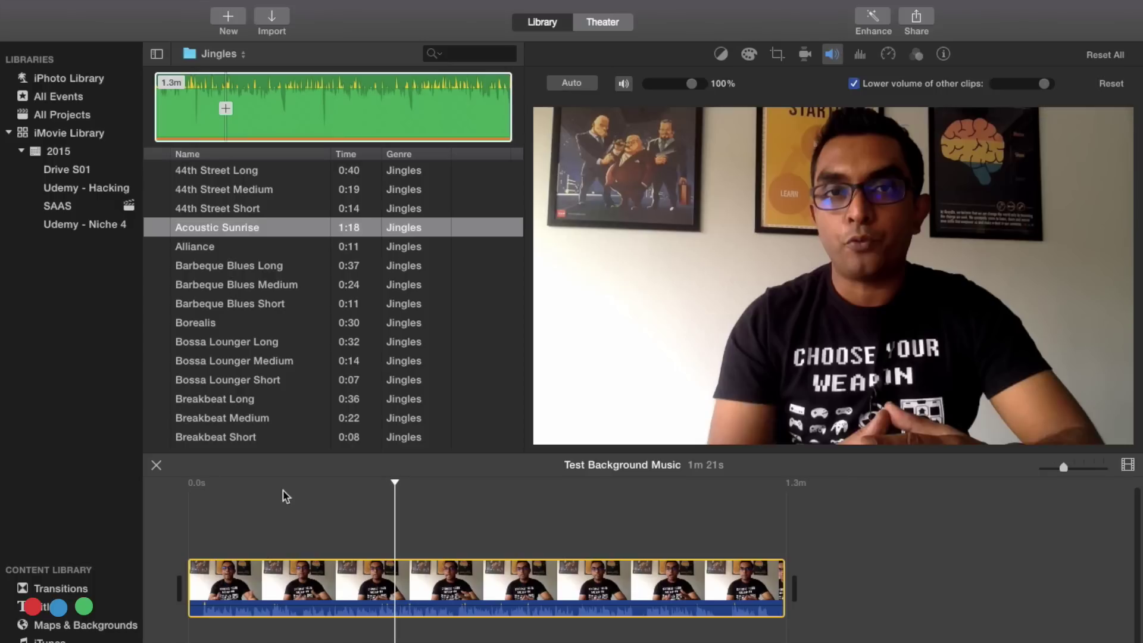
pyautogui.click(187, 540)
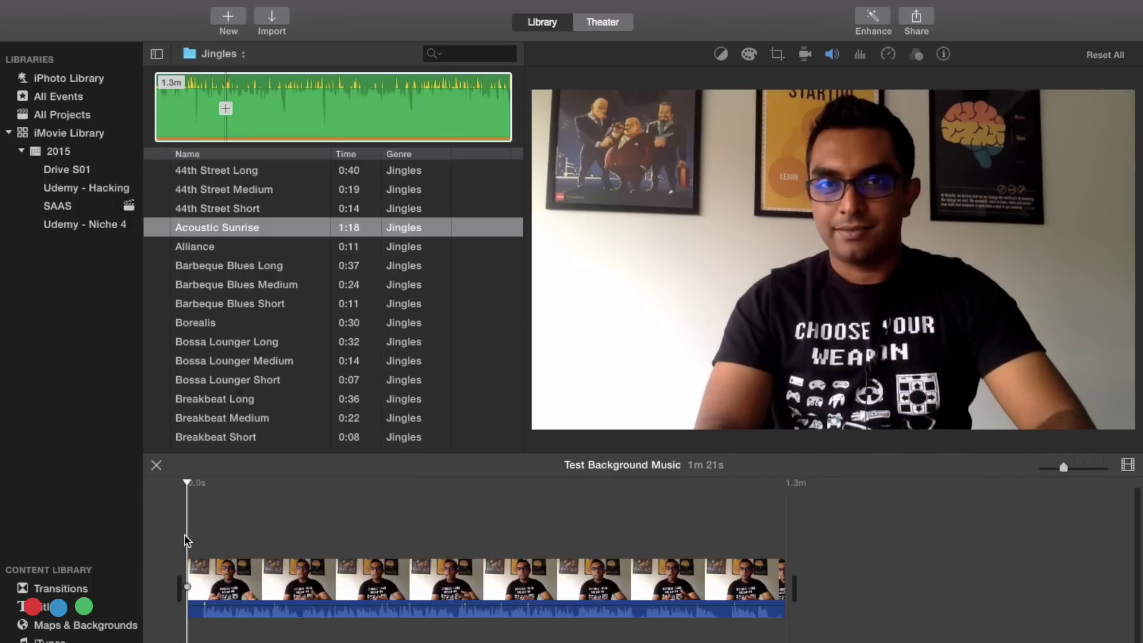
# Put the 4-second Soft Edge title ahead of the video clip at the timeline's start.
pyautogui.click(48, 605)
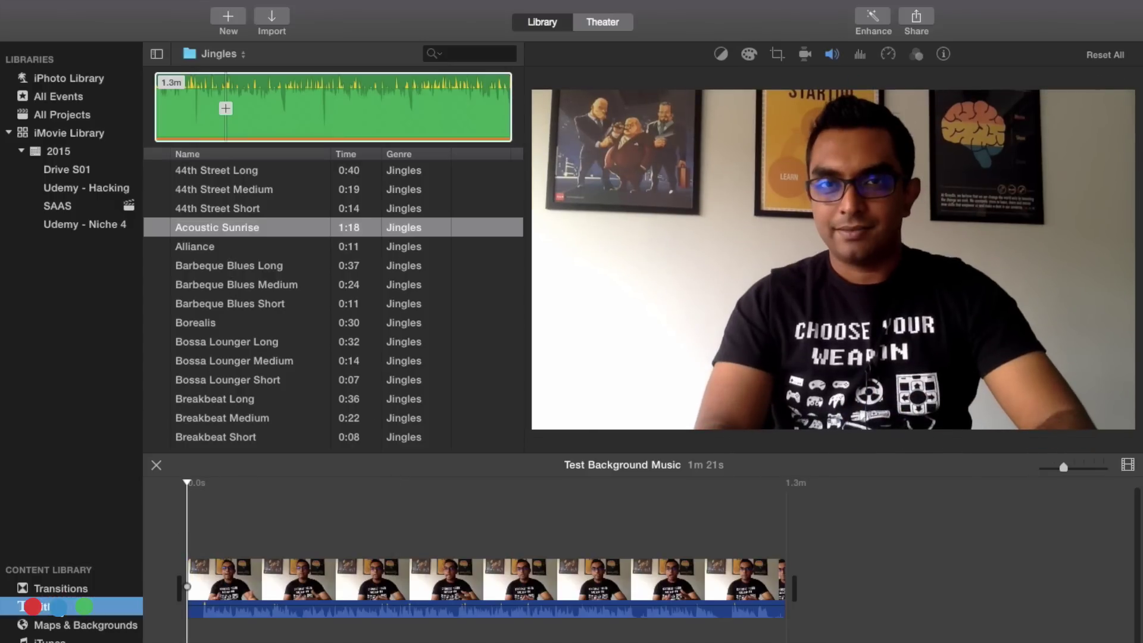
pyautogui.moveTo(269, 154); pyautogui.dragTo(192, 599)
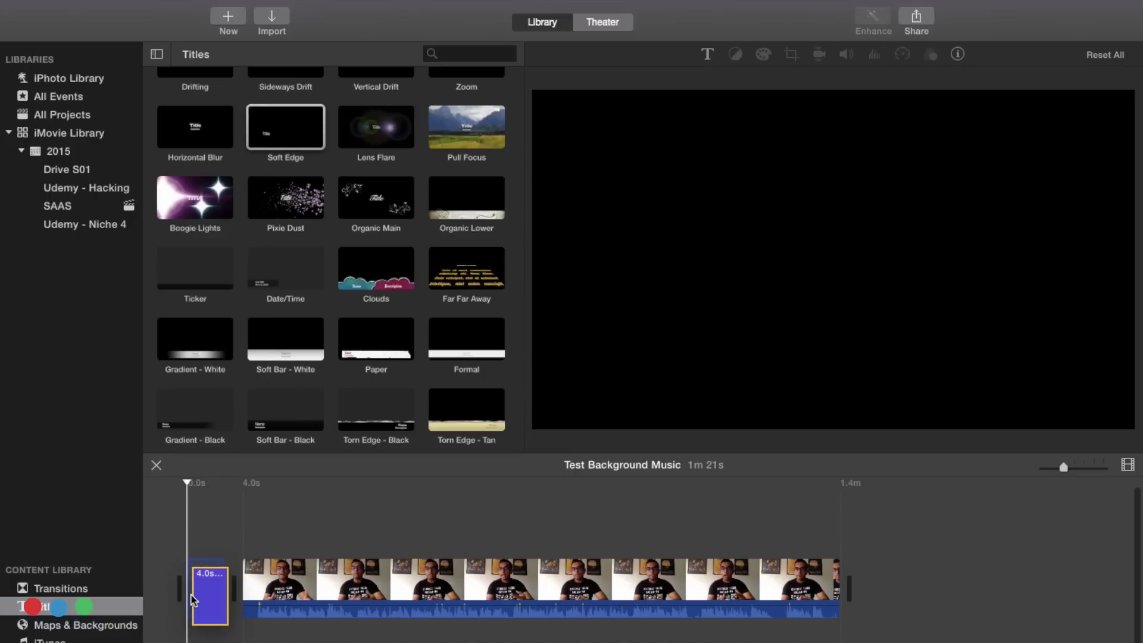